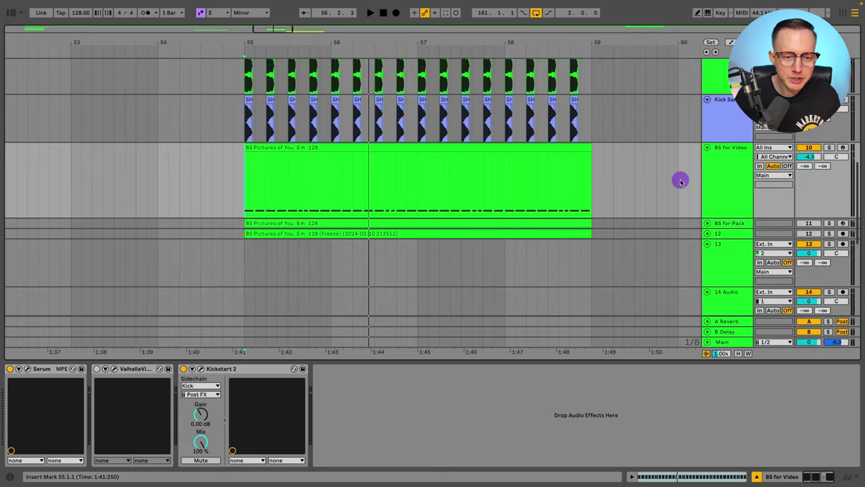
Step: Play the arrangement from bar 55, then open the BS Pictures of You bass clip's notes
key(space)
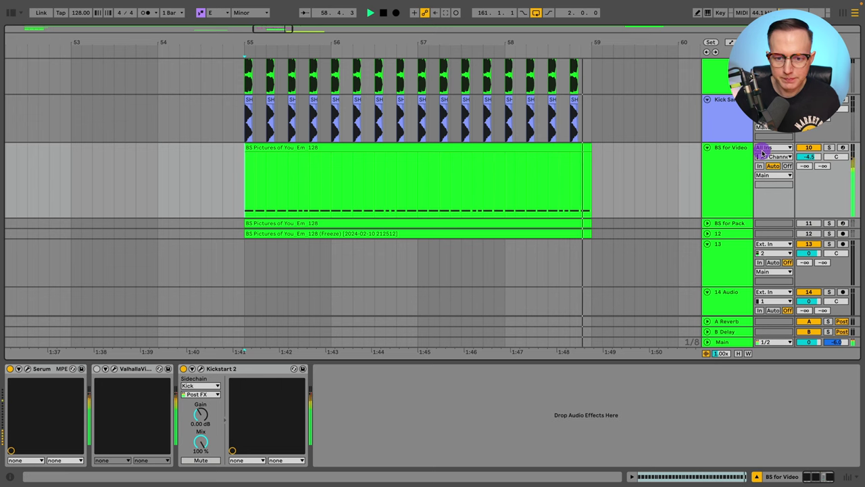
double_click(569, 149)
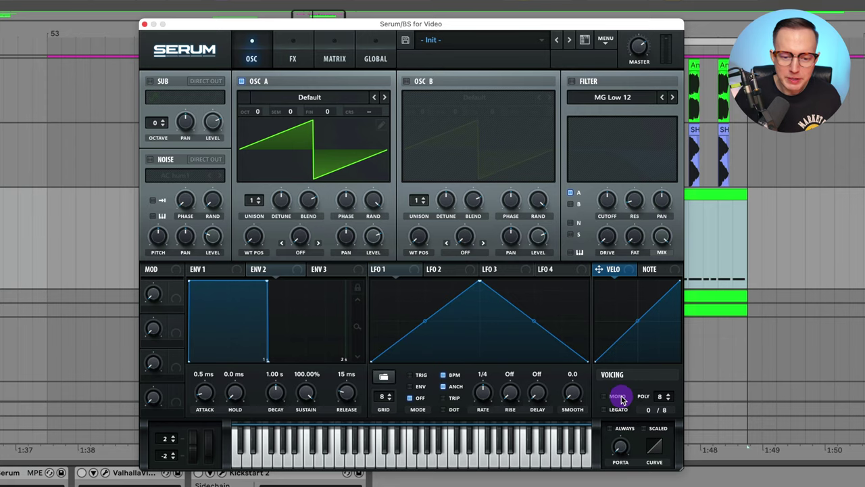
Step: Switch Serum's voicing to MONO and begin shifting oscillator A's start phase
click(620, 397)
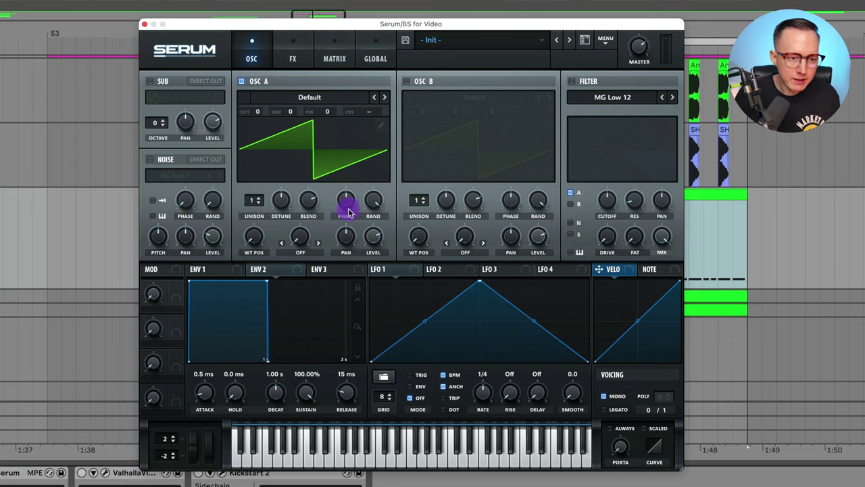
drag(349, 206, 382, 385)
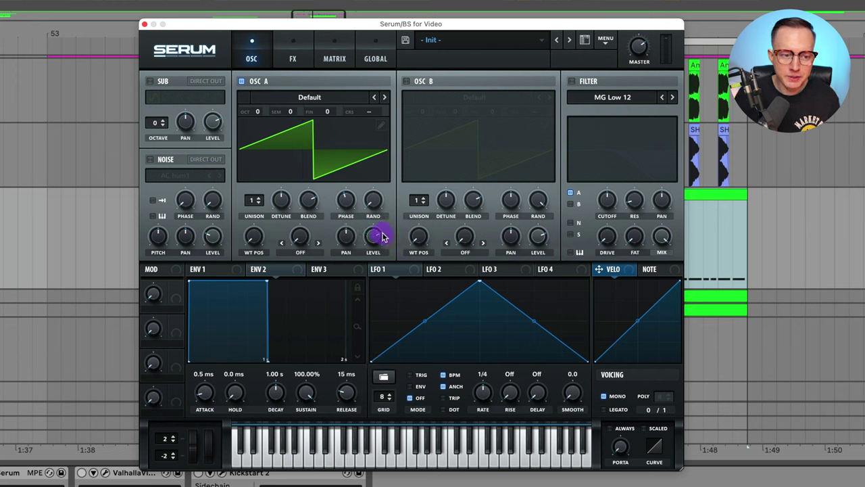
click(368, 213)
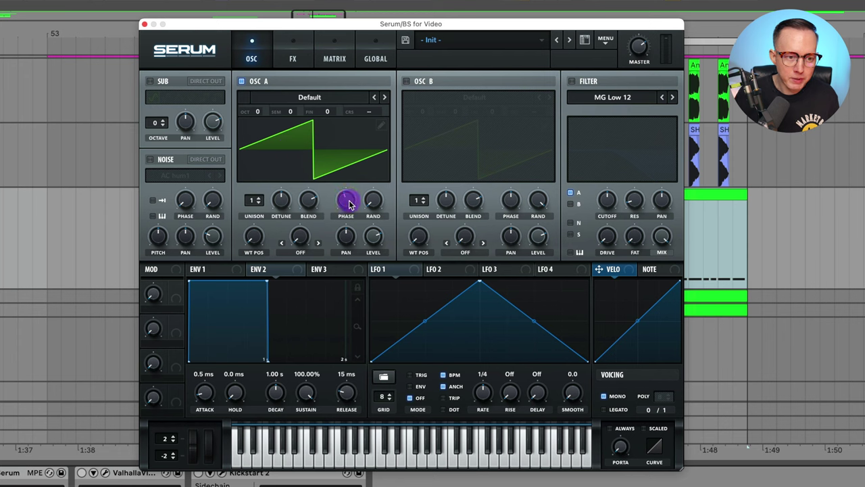
click(372, 195)
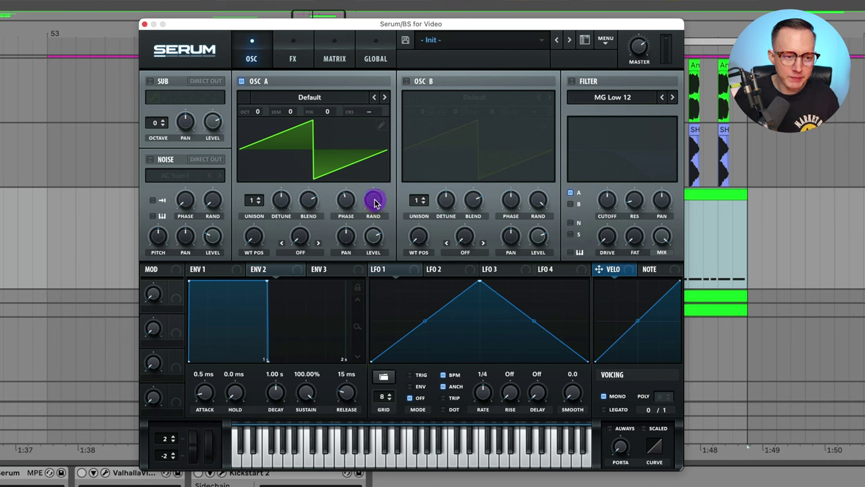
Step: Set OSC A phase randomisation to 0% and phase near 140°, and enable OSC B
drag(375, 199, 397, 406)
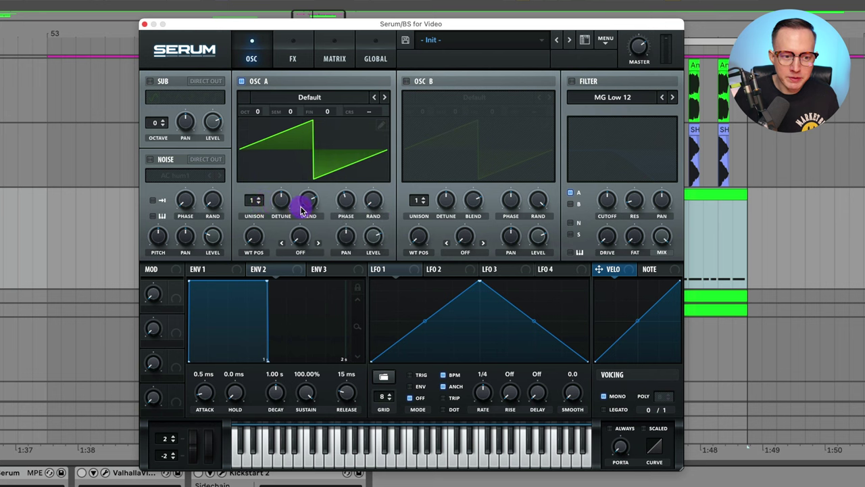
mouse_move(373, 200)
click(380, 223)
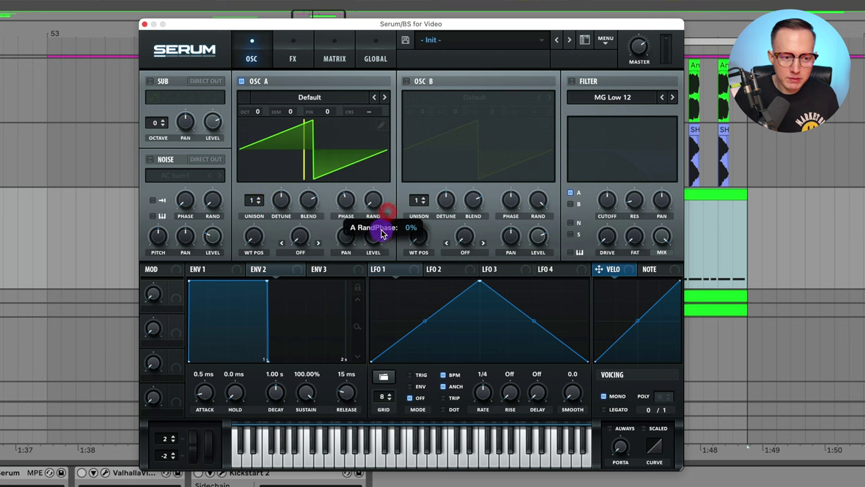
click(381, 236)
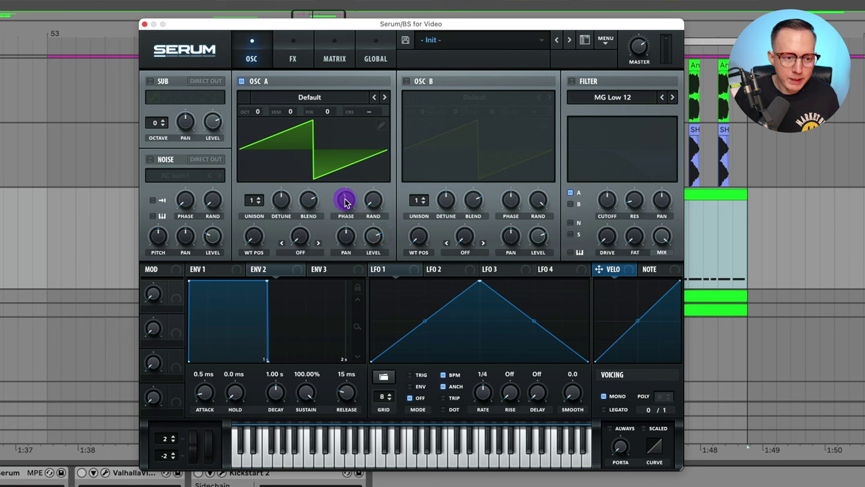
drag(345, 202, 345, 208)
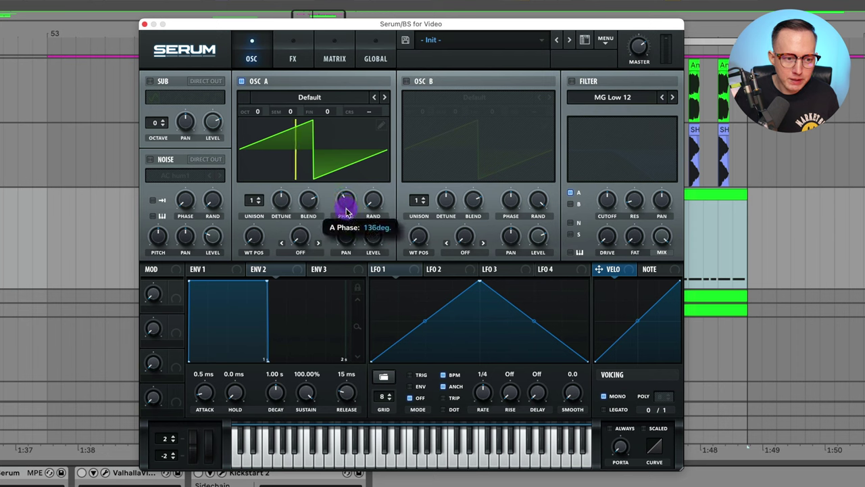
drag(346, 215, 347, 204)
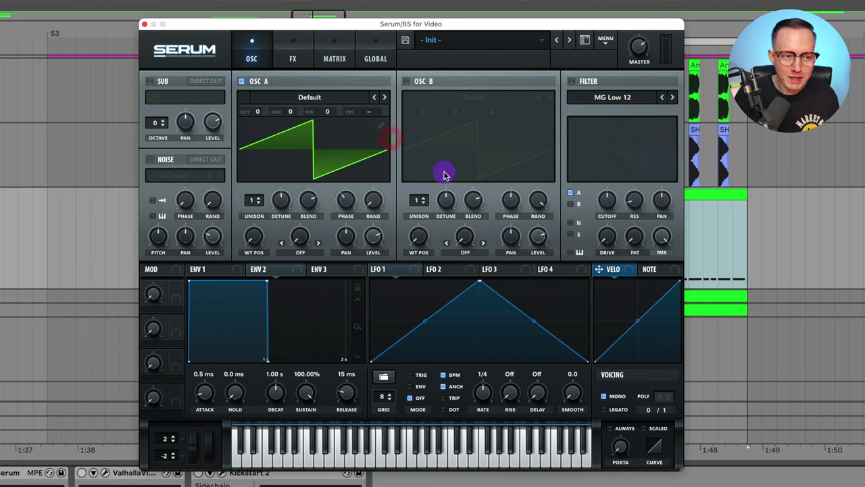
click(405, 81)
Step: Give OSC B five unison voices, set OSC A level to 80% and phase to about 130°
mouse_move(417, 198)
mouse_down()
mouse_move(434, 171)
mouse_move(452, 216)
mouse_move(450, 199)
mouse_up()
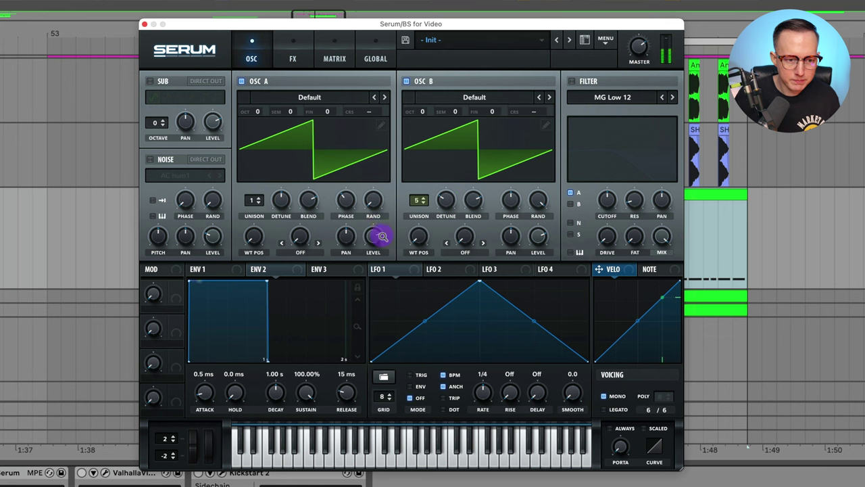
drag(373, 238, 377, 235)
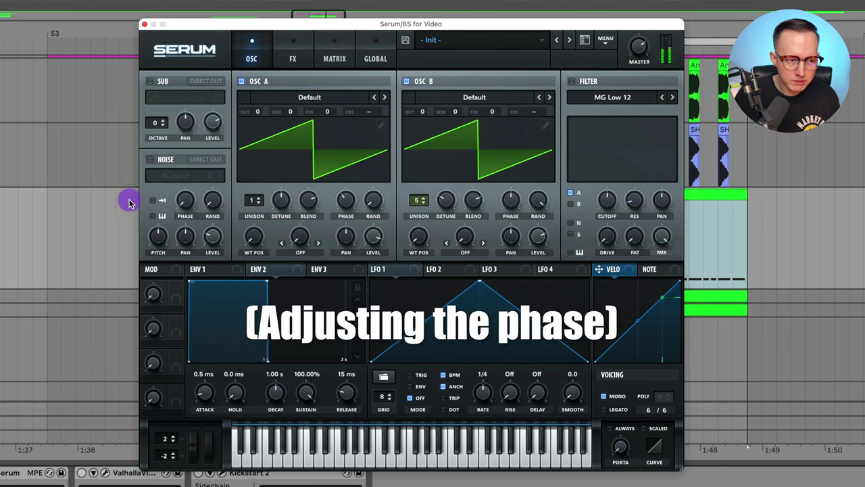
drag(345, 201, 362, 167)
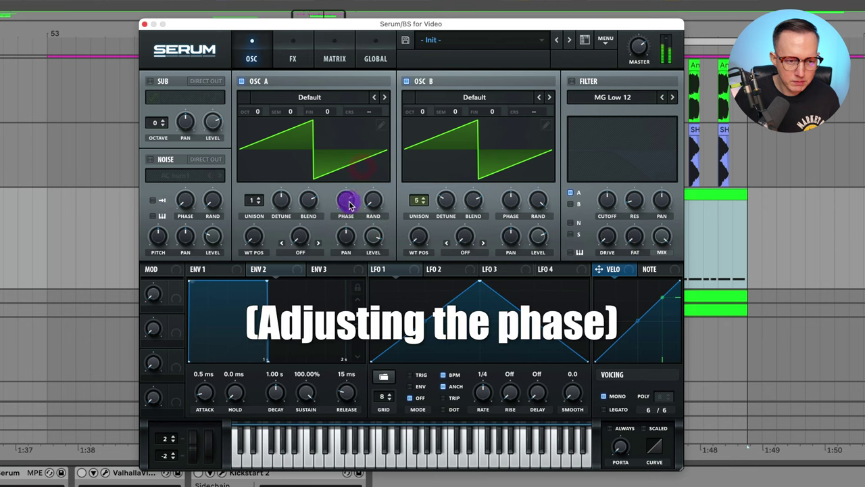
mouse_move(349, 204)
mouse_down()
mouse_move(346, 232)
mouse_move(354, 187)
mouse_move(343, 207)
mouse_move(347, 193)
mouse_move(353, 233)
mouse_move(351, 205)
mouse_up()
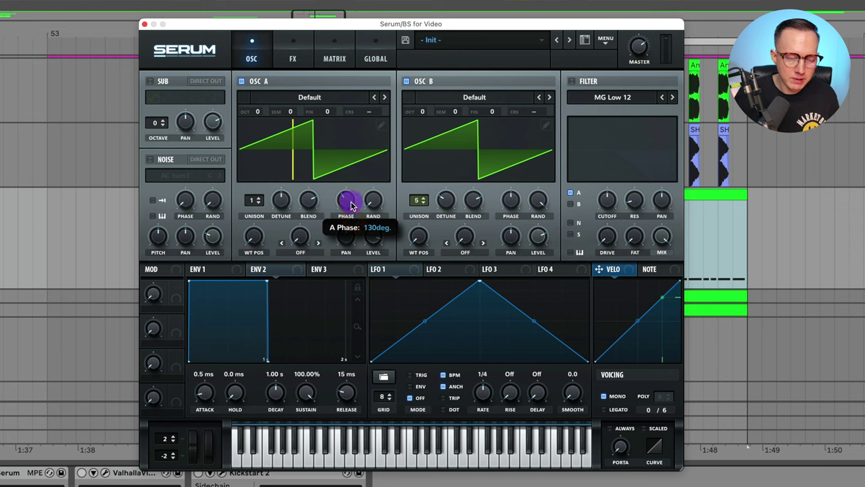
click(349, 203)
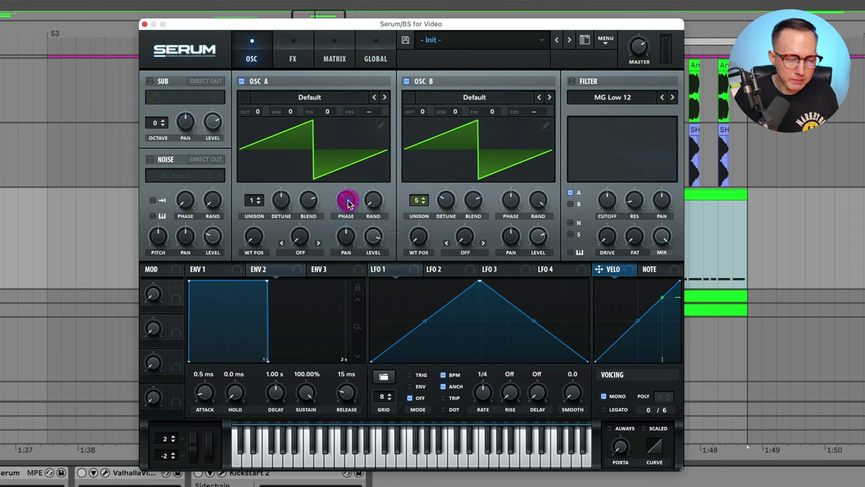
drag(206, 400, 207, 398)
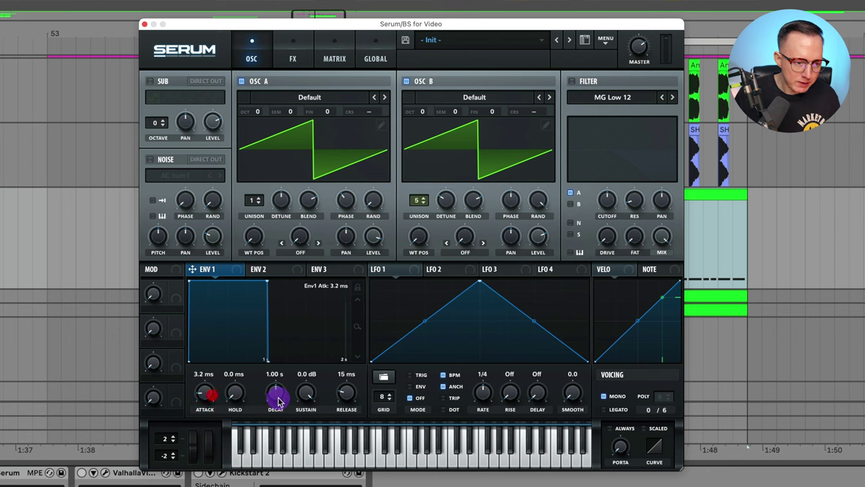
Step: Set Env 1 to 1.5 ms attack, 591 ms decay and 190 ms release
drag(204, 398, 209, 398)
drag(265, 398, 275, 400)
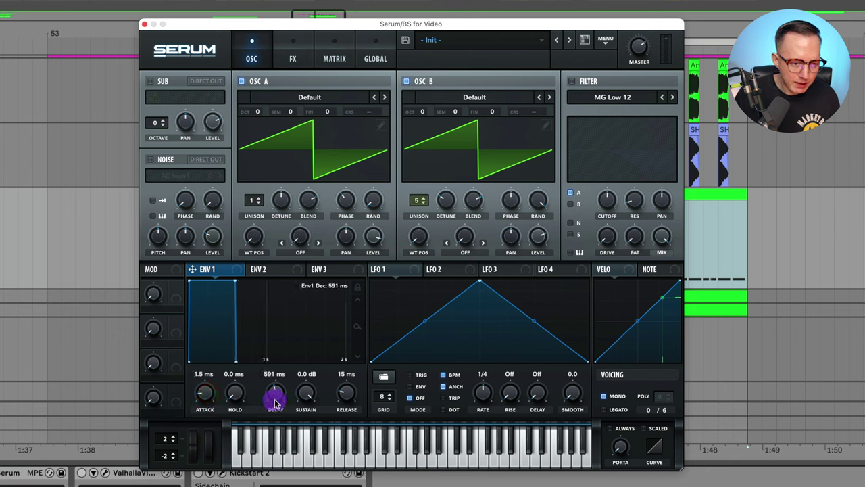
drag(344, 399, 349, 397)
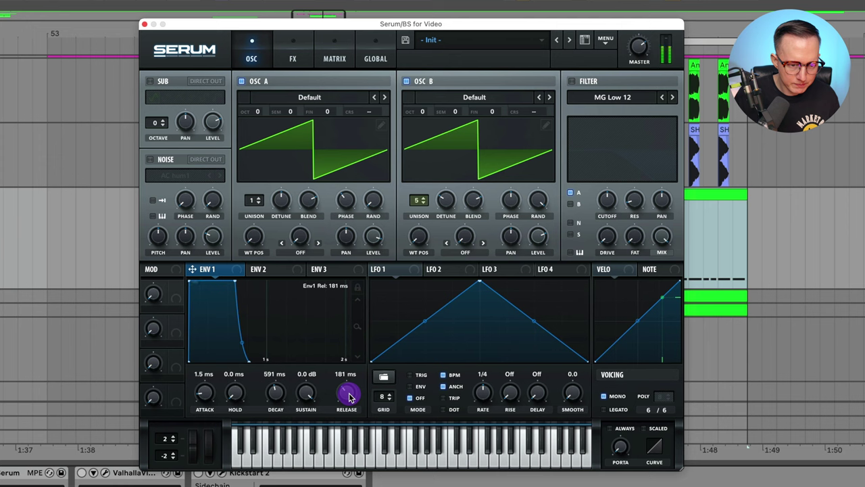
click(348, 396)
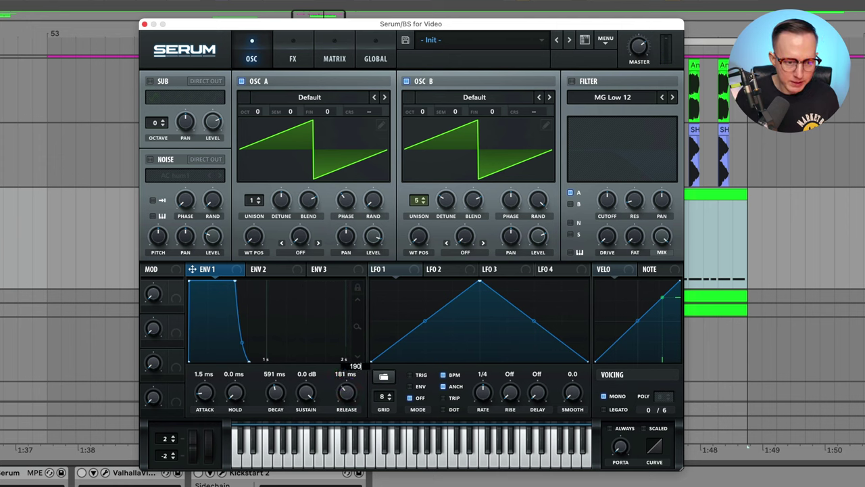
drag(346, 392, 346, 390)
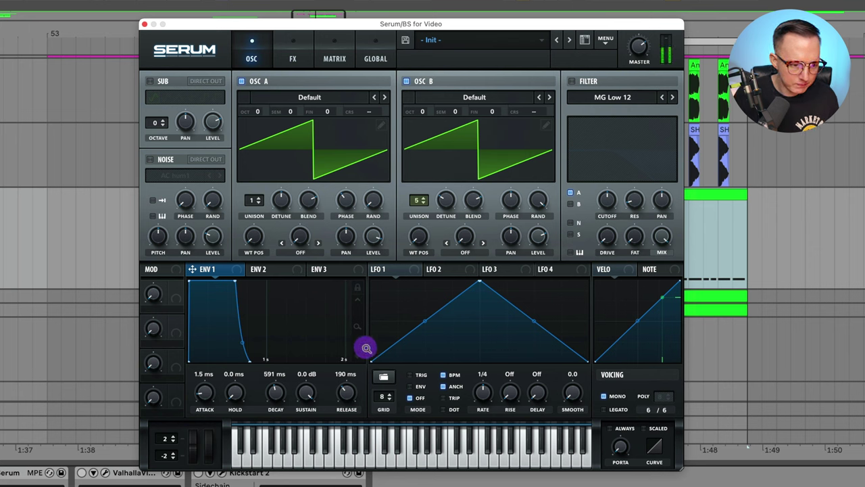
Step: Shape Env 2 with 284 ms decay, 0% sustain and 9.8 ms release
click(252, 274)
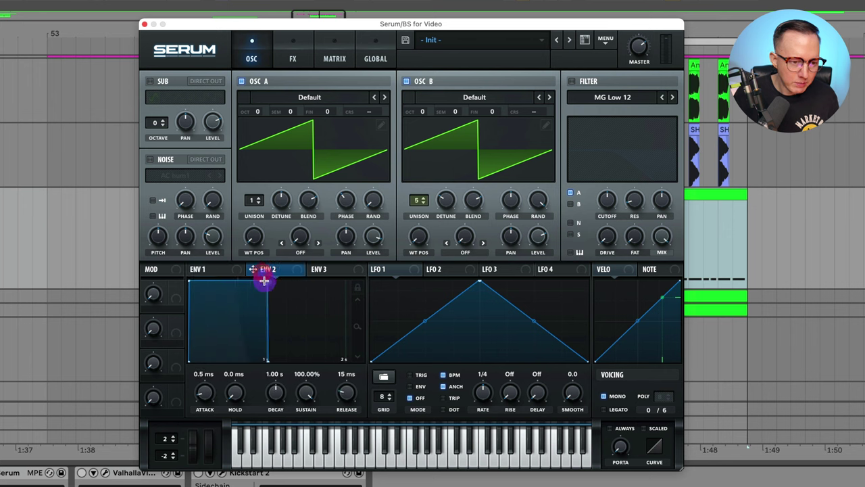
mouse_move(264, 281)
mouse_down()
mouse_move(216, 378)
mouse_move(200, 374)
mouse_up()
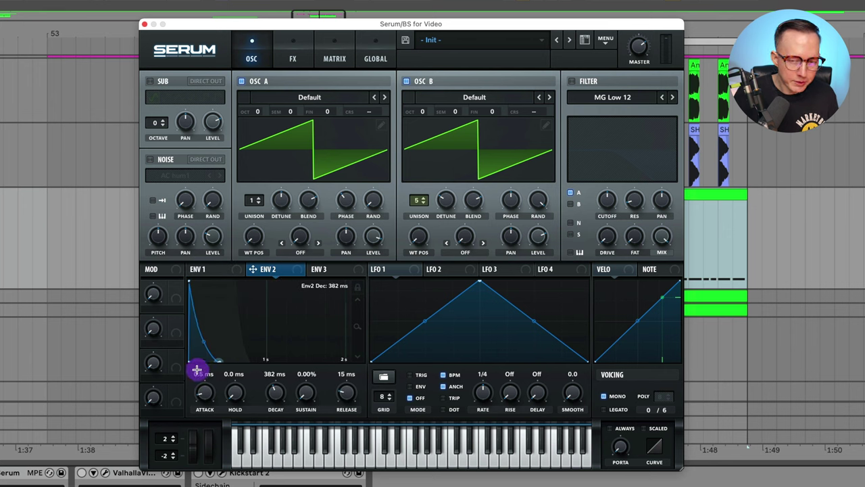
drag(197, 369, 368, 377)
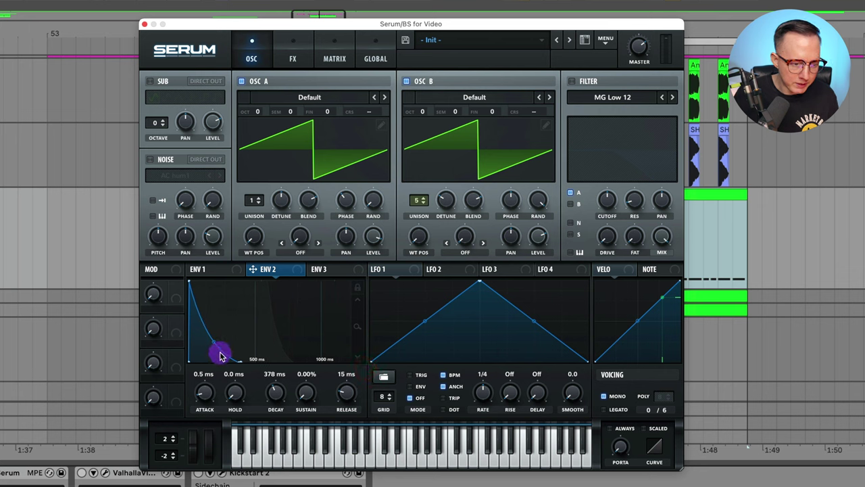
click(276, 395)
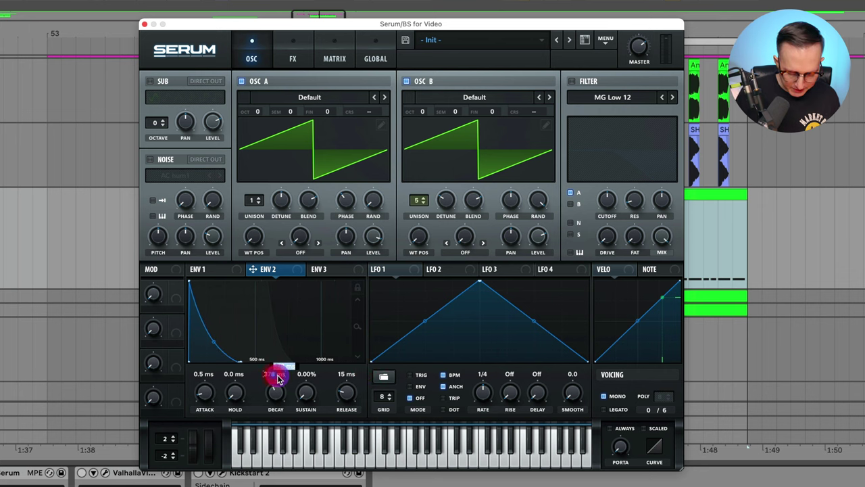
drag(344, 395, 344, 399)
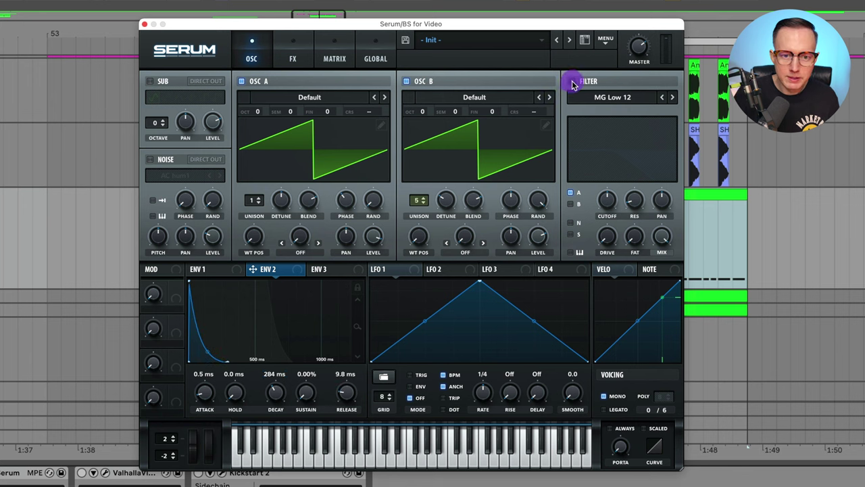
Step: Enable a Low 24 filter and route Env 2 to its cutoff with a set sweep depth
click(572, 82)
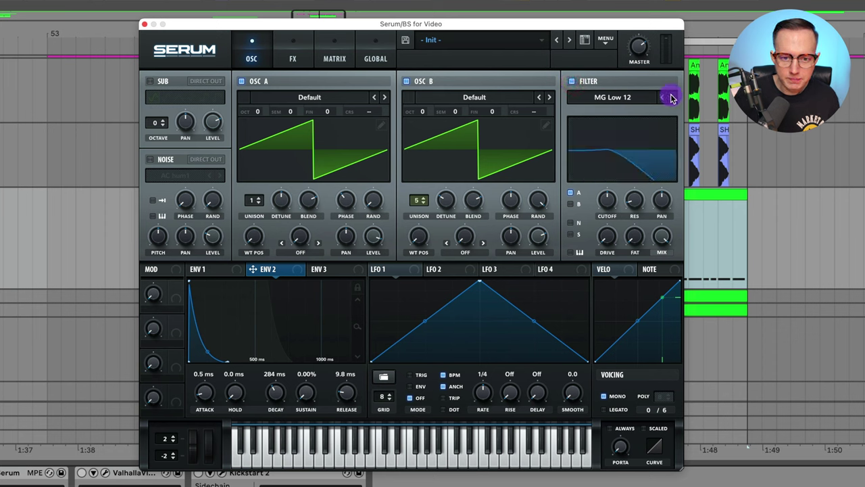
click(671, 97)
click(619, 98)
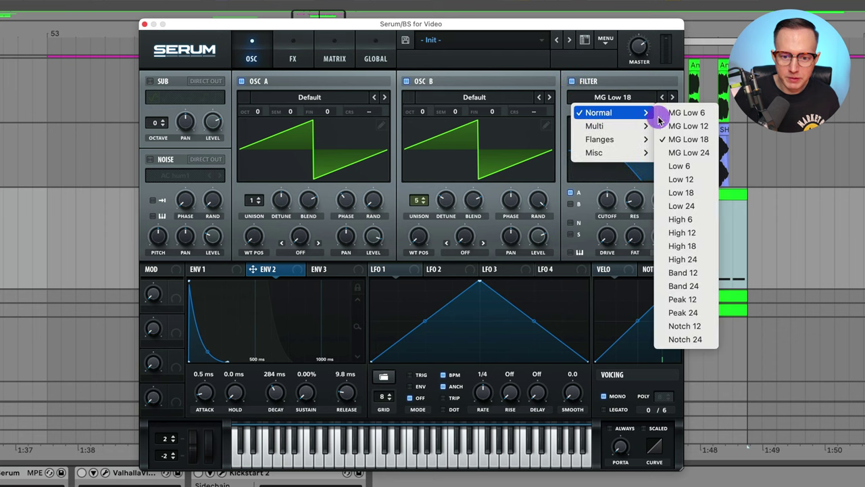
click(683, 205)
mouse_move(268, 268)
mouse_down()
mouse_move(580, 254)
mouse_move(606, 202)
mouse_move(610, 233)
mouse_up()
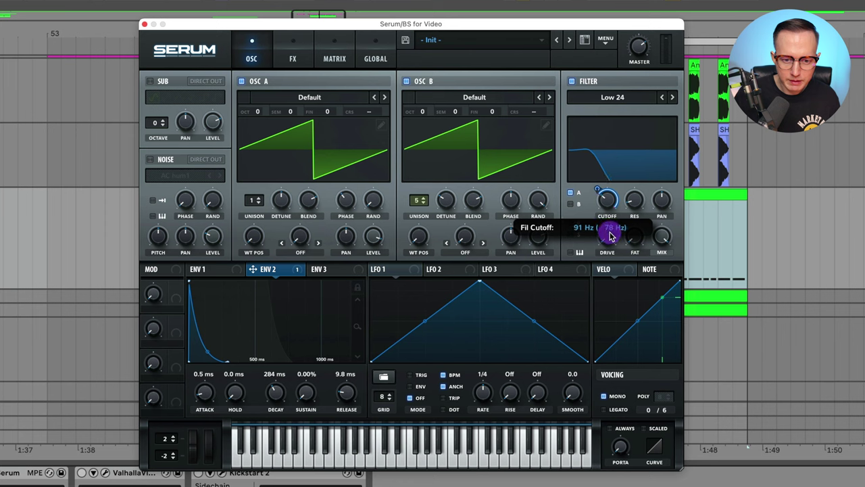
drag(582, 208, 595, 220)
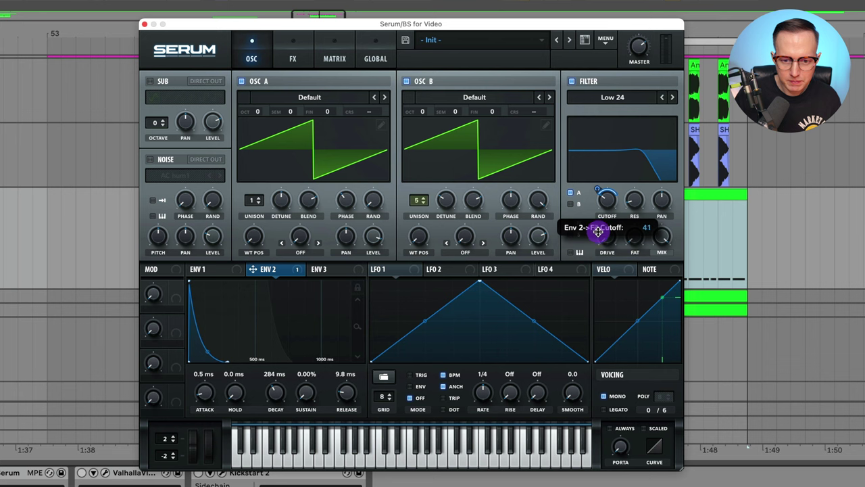
mouse_move(598, 231)
mouse_down()
mouse_move(633, 201)
mouse_move(599, 194)
mouse_move(571, 208)
mouse_up()
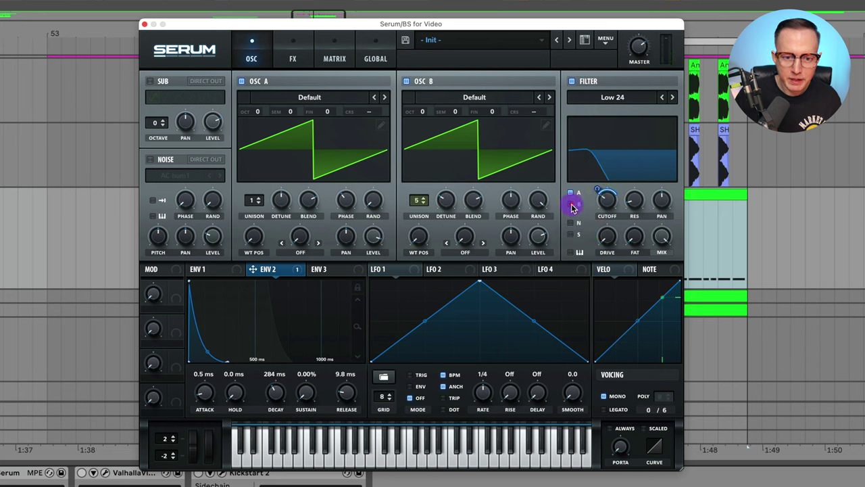
Step: Send oscillator B through the filter, with resonance at 6% and drive at 13%
click(571, 203)
drag(635, 199, 635, 208)
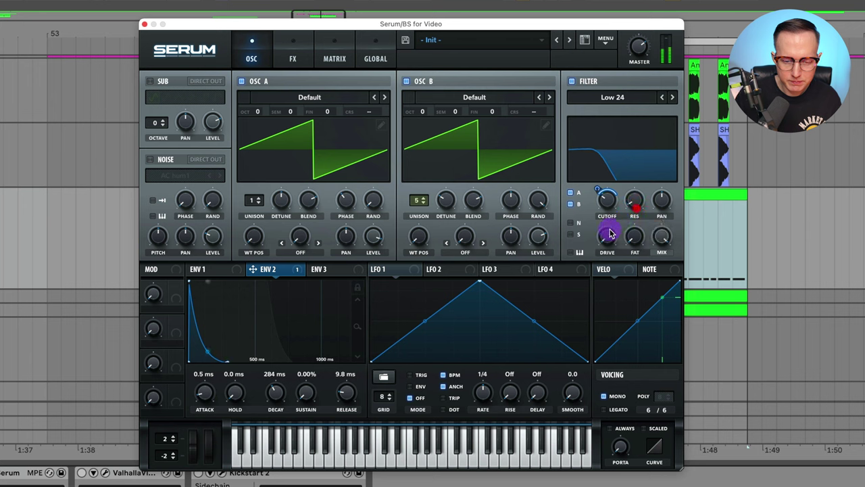
drag(608, 233, 622, 221)
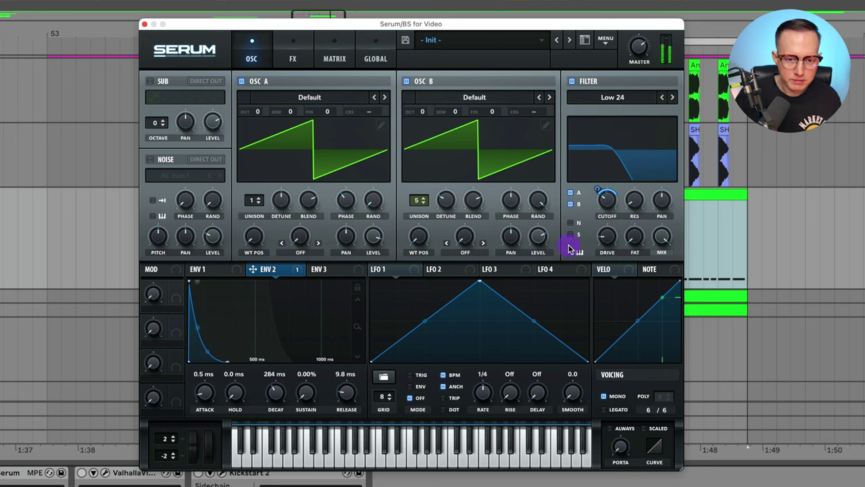
click(327, 270)
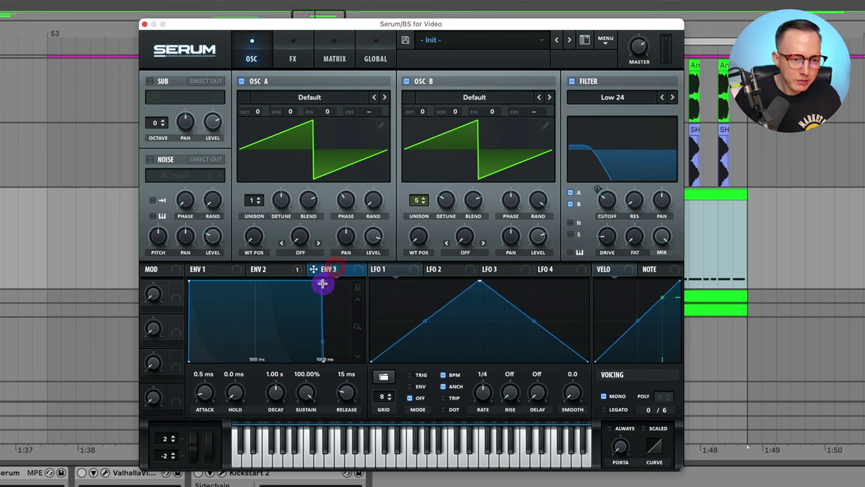
Step: Set Env 3 to a 22 ms decay with 0% sustain and 0 ms release
mouse_move(270, 358)
mouse_down()
mouse_move(174, 379)
mouse_move(207, 396)
mouse_up()
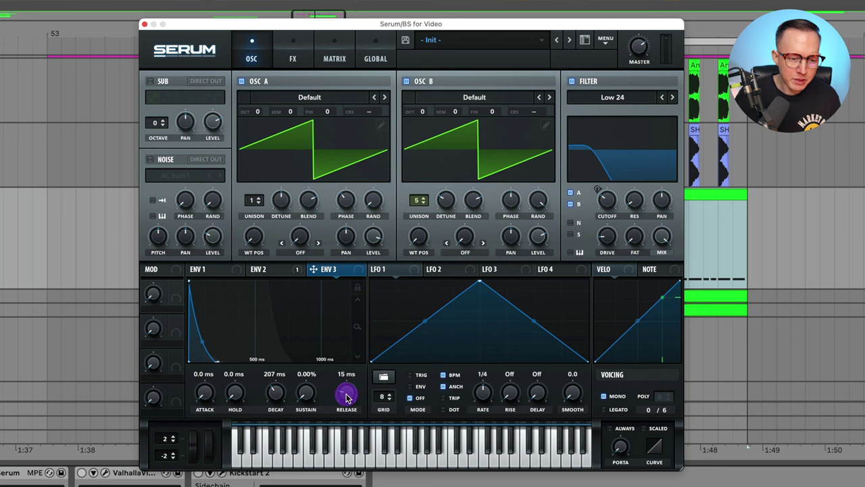
drag(346, 397, 344, 442)
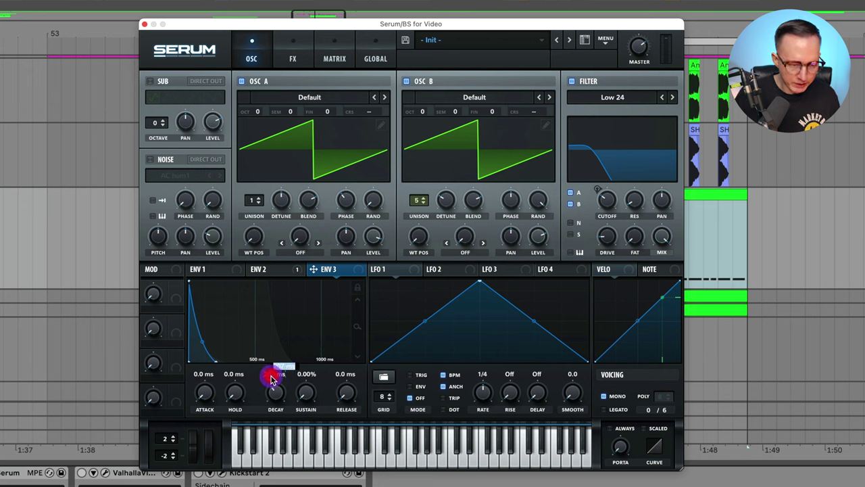
drag(271, 380, 275, 376)
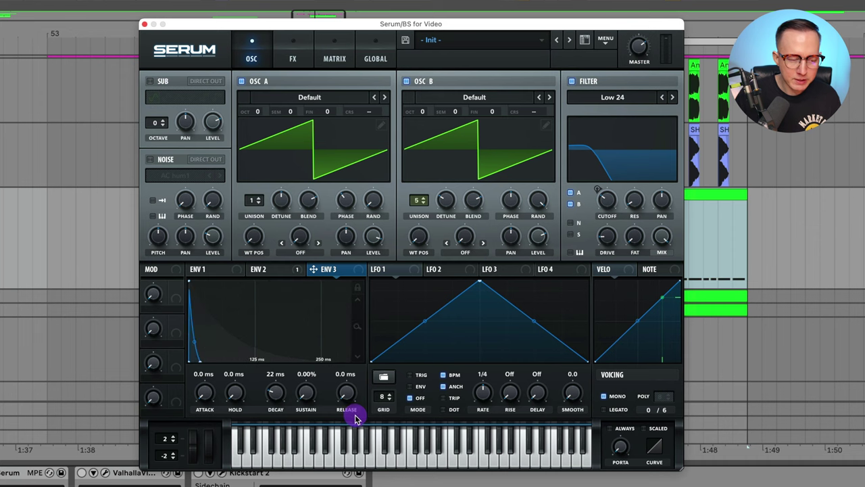
click(334, 55)
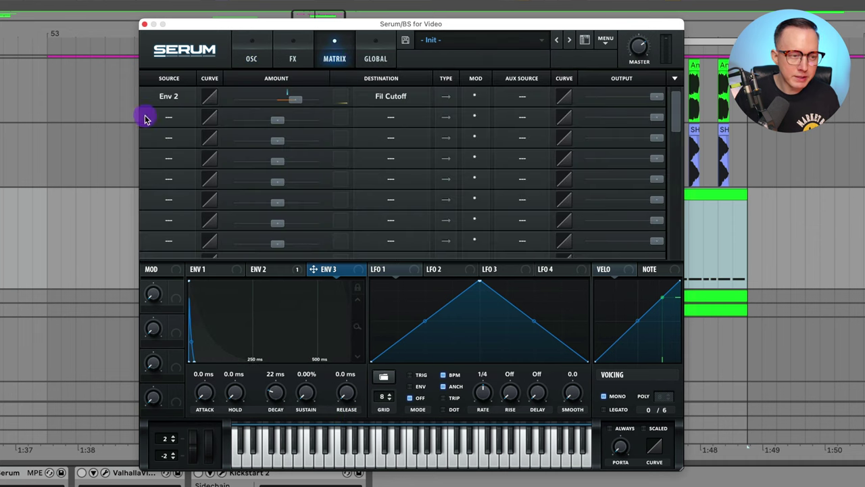
Step: In matrix row two, route Env 3 to Global Mast.Tun with a raised amount
click(170, 120)
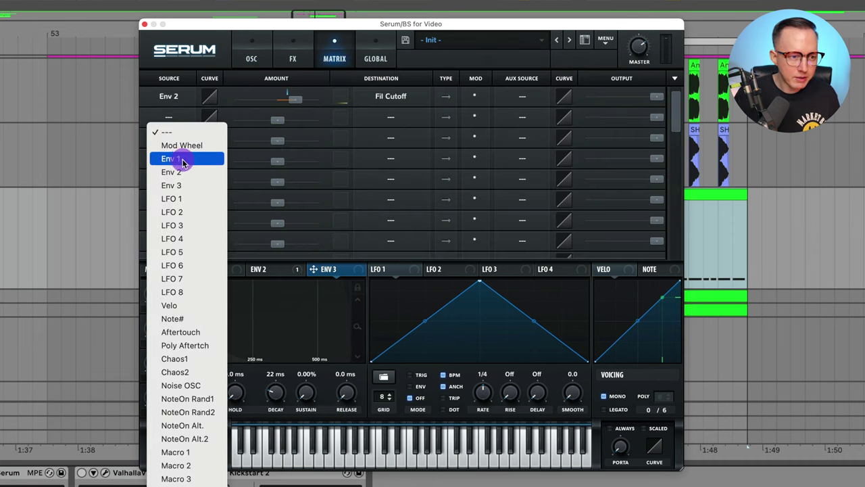
click(190, 185)
mouse_move(296, 123)
mouse_down()
mouse_move(274, 124)
mouse_move(305, 125)
mouse_up()
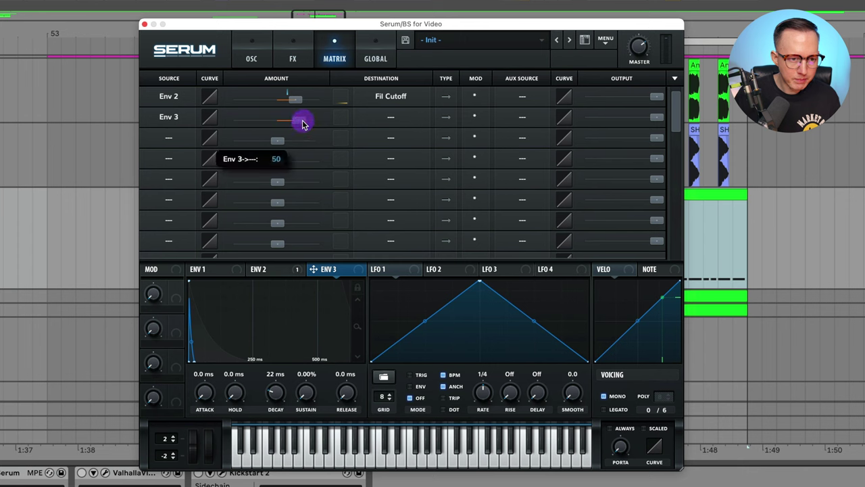
click(391, 116)
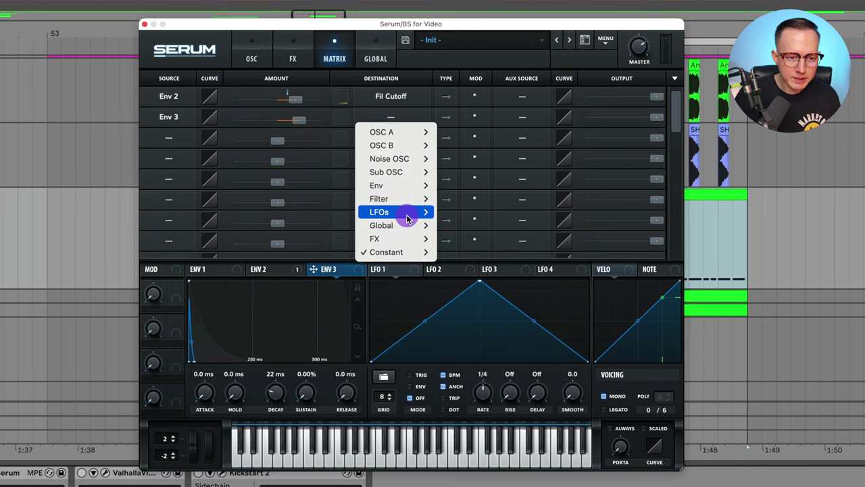
mouse_move(381, 225)
click(464, 224)
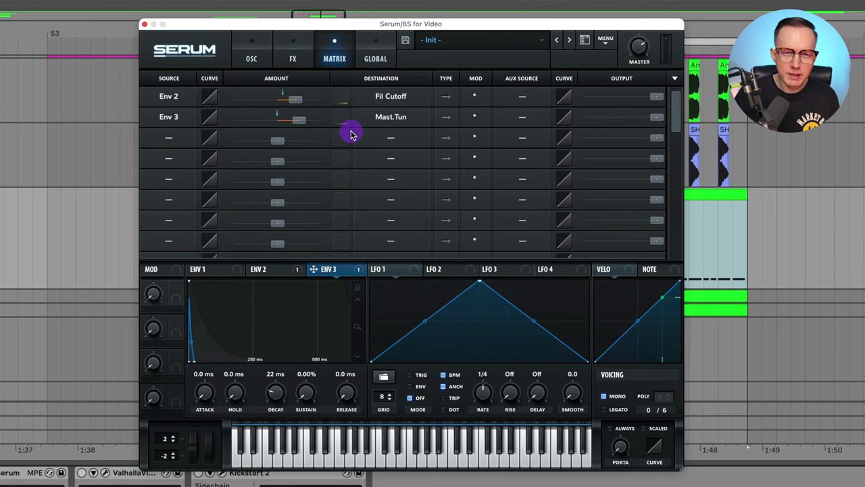
click(293, 54)
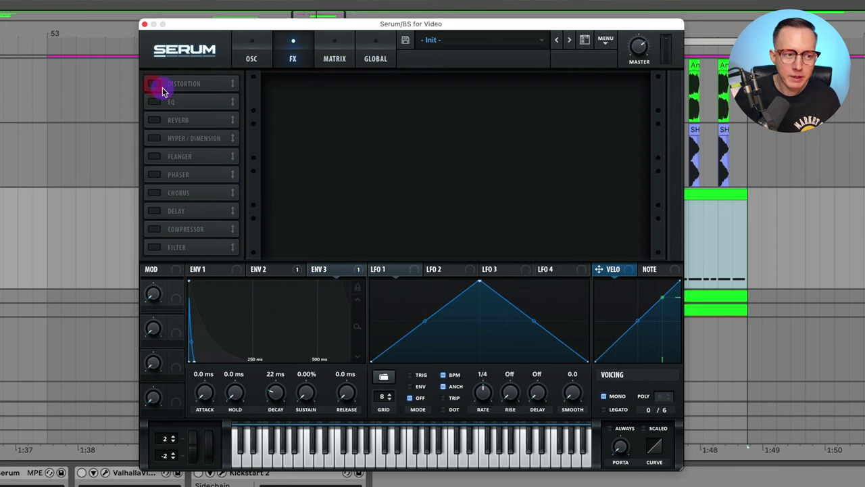
Step: Enable Tube distortion in POST mode at 564 Hz, 70% drive and a partial mix
click(155, 84)
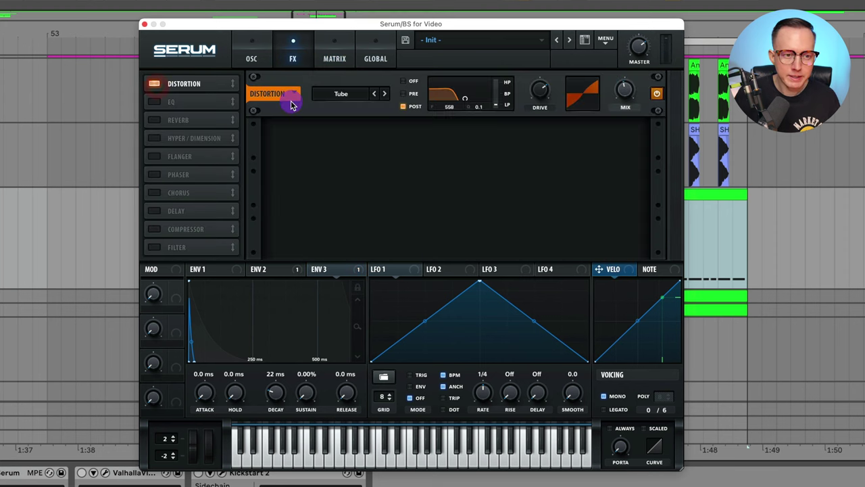
click(333, 94)
click(284, 83)
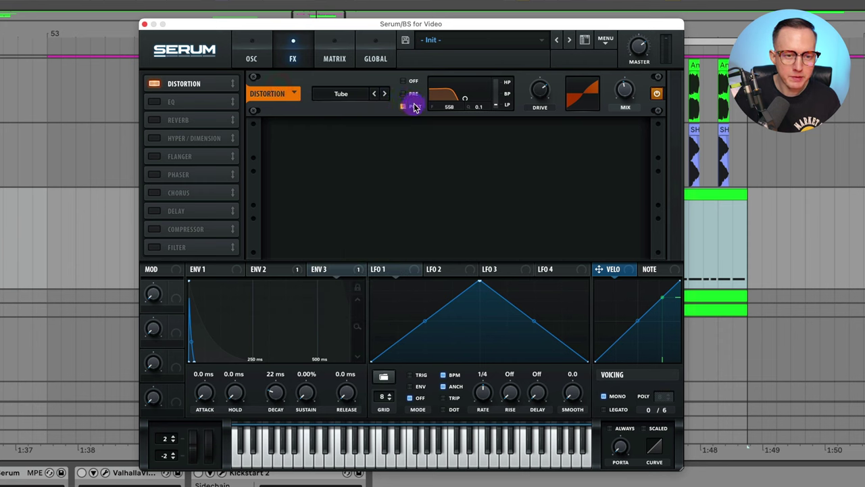
click(452, 106)
drag(452, 107, 454, 106)
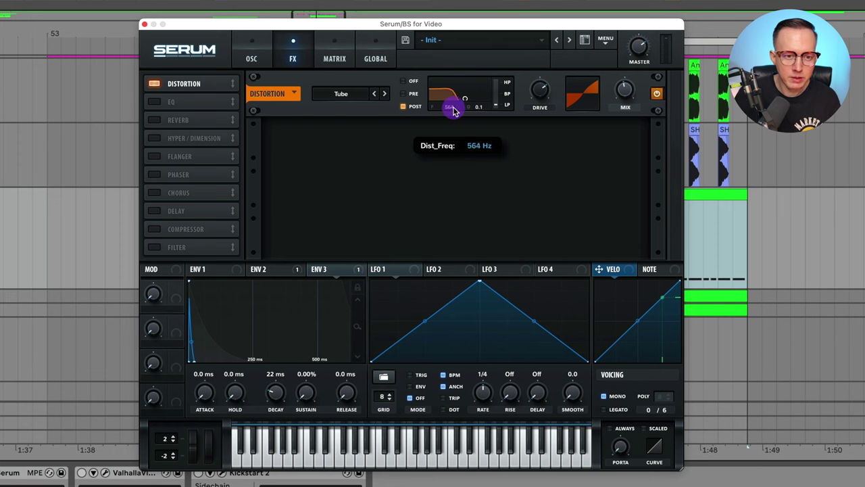
click(544, 92)
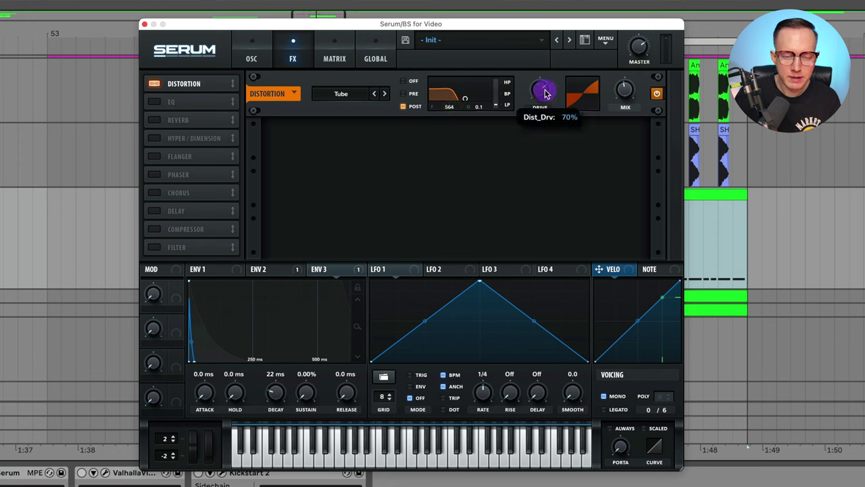
click(633, 92)
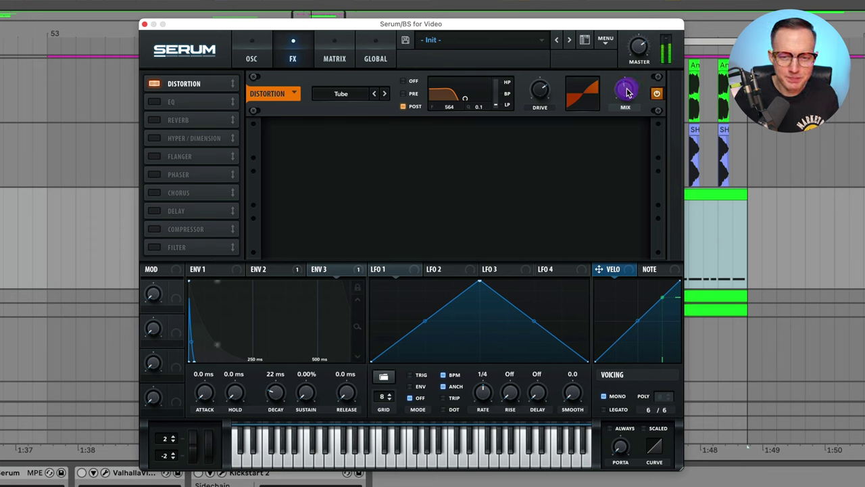
click(655, 92)
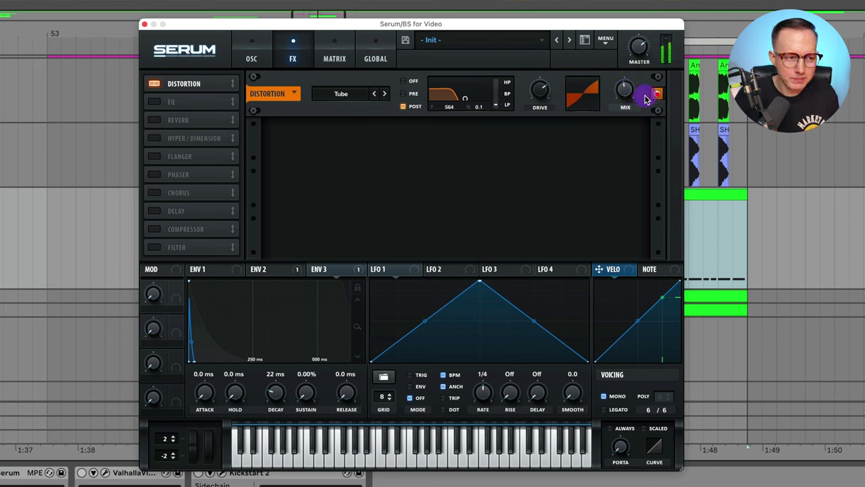
click(154, 102)
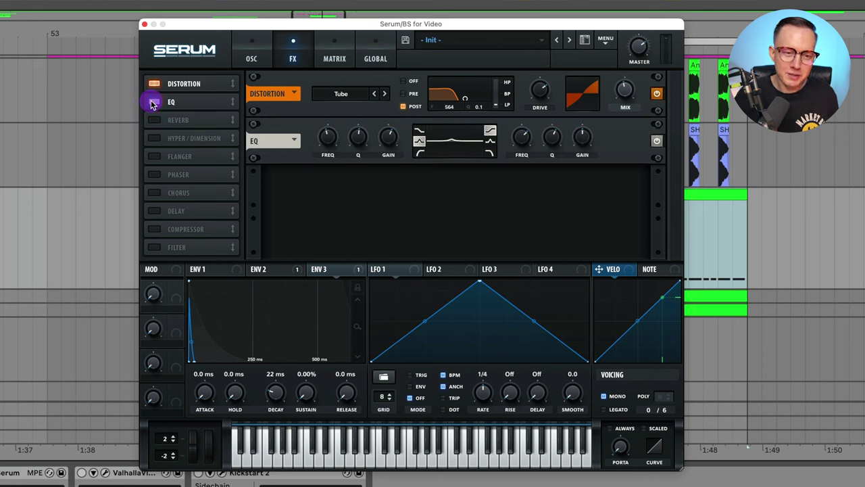
Step: Adjust the EQ's first band gain and frequency, compare with bypass, then close Serum
click(389, 137)
click(328, 137)
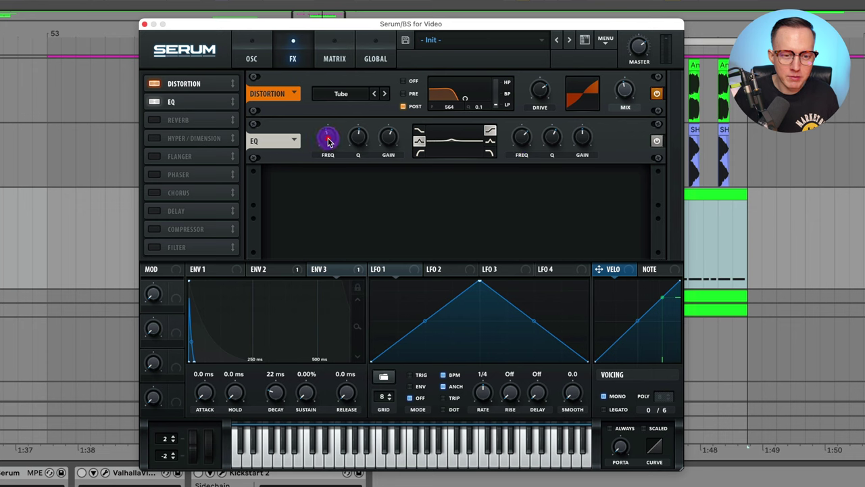
click(381, 137)
click(473, 144)
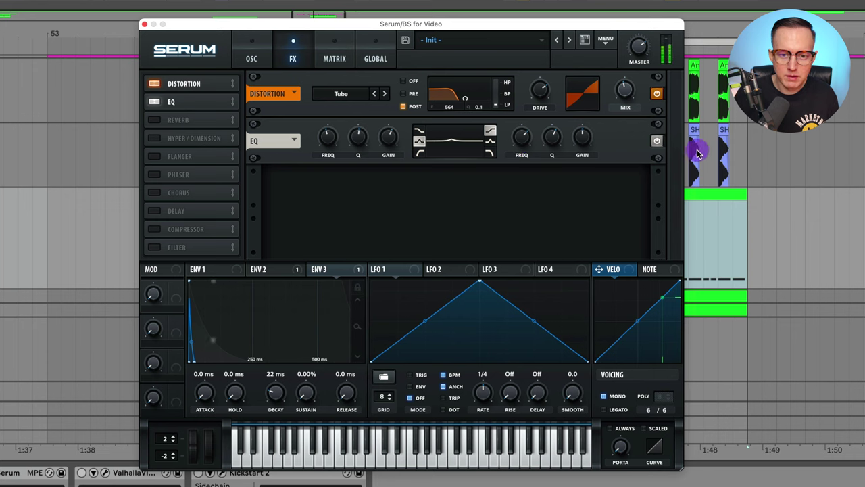
click(658, 141)
click(146, 25)
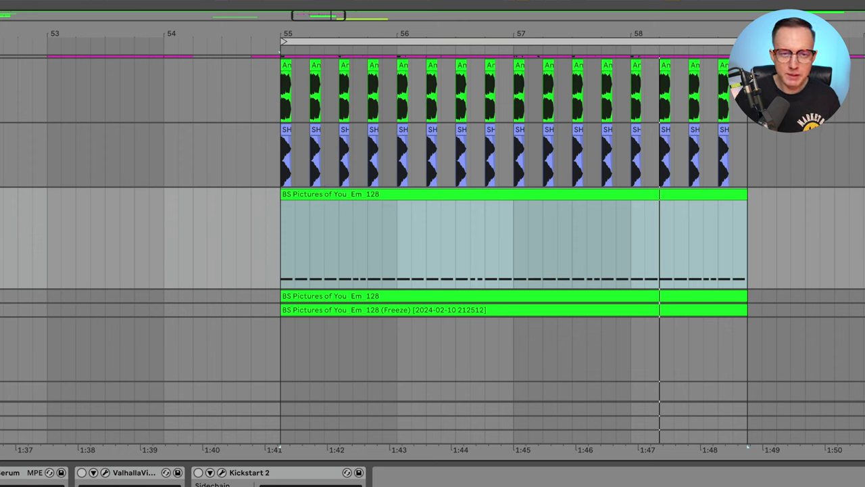
Step: Enable and open Kickstart 2, then play from bar 55 to hear the quarter-note pumping at 72% mix
click(198, 472)
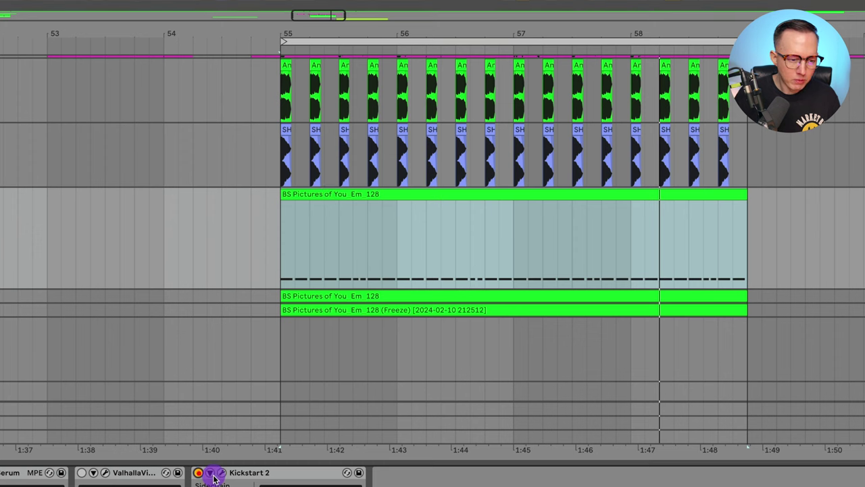
click(223, 474)
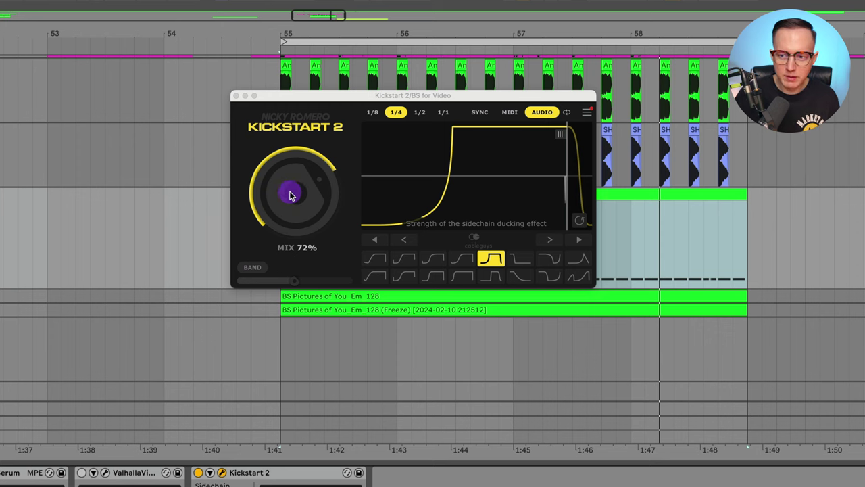
key(space)
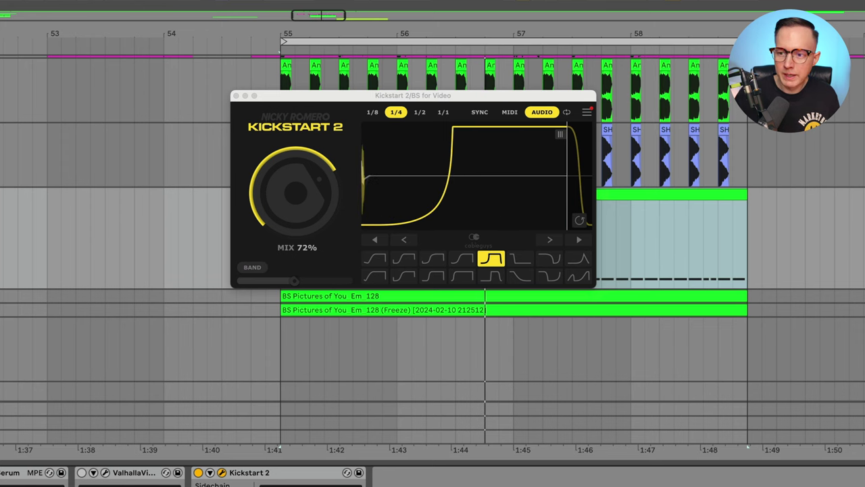
key(space)
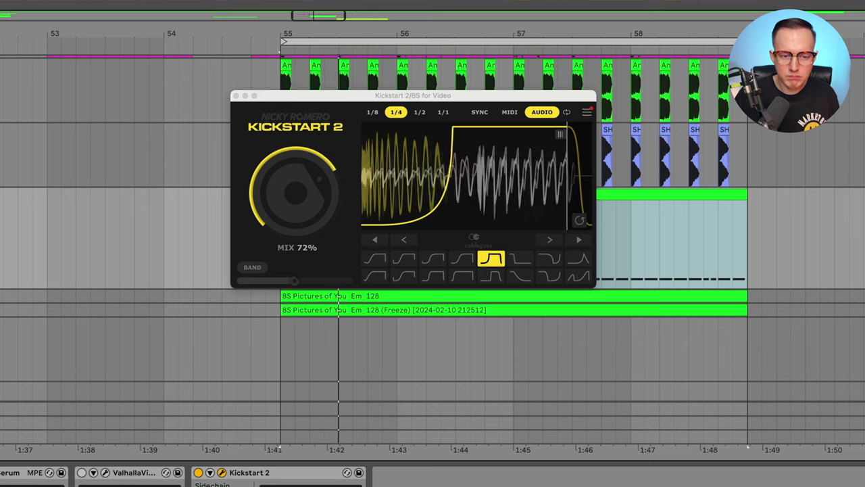